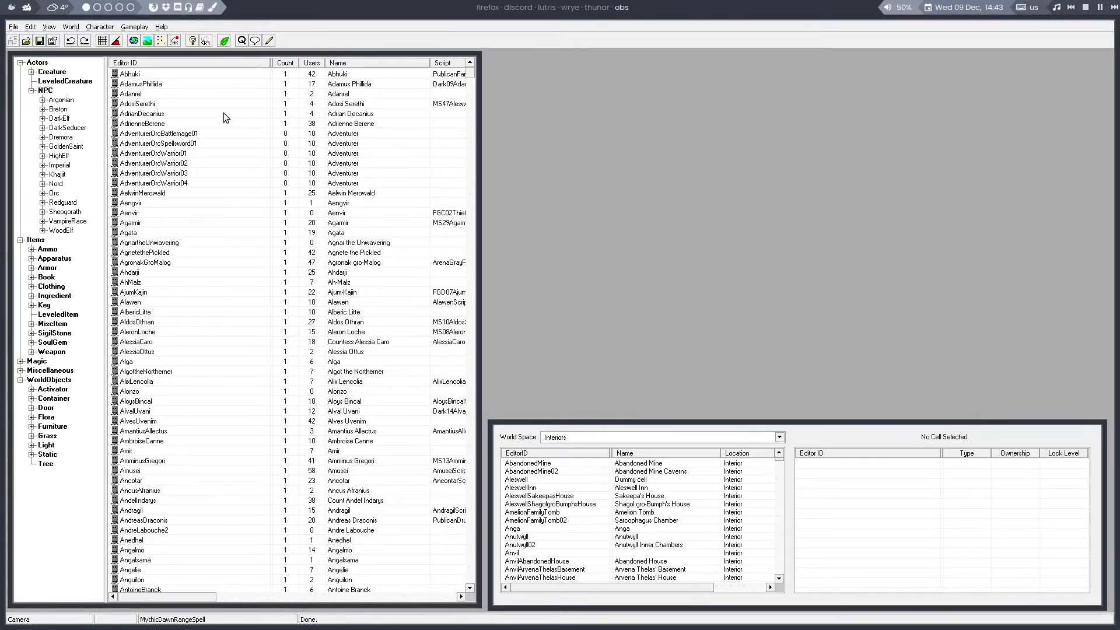
Create a new quest with the Editor ID aaQuest.
left_click(241, 41)
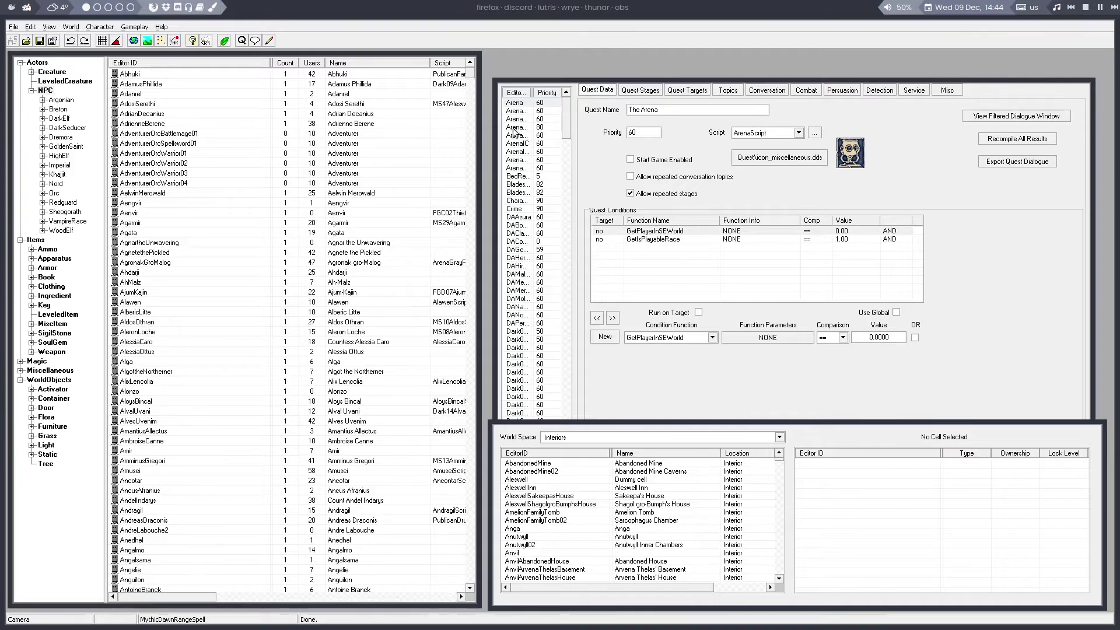
left_click(532, 112)
right_click(532, 112)
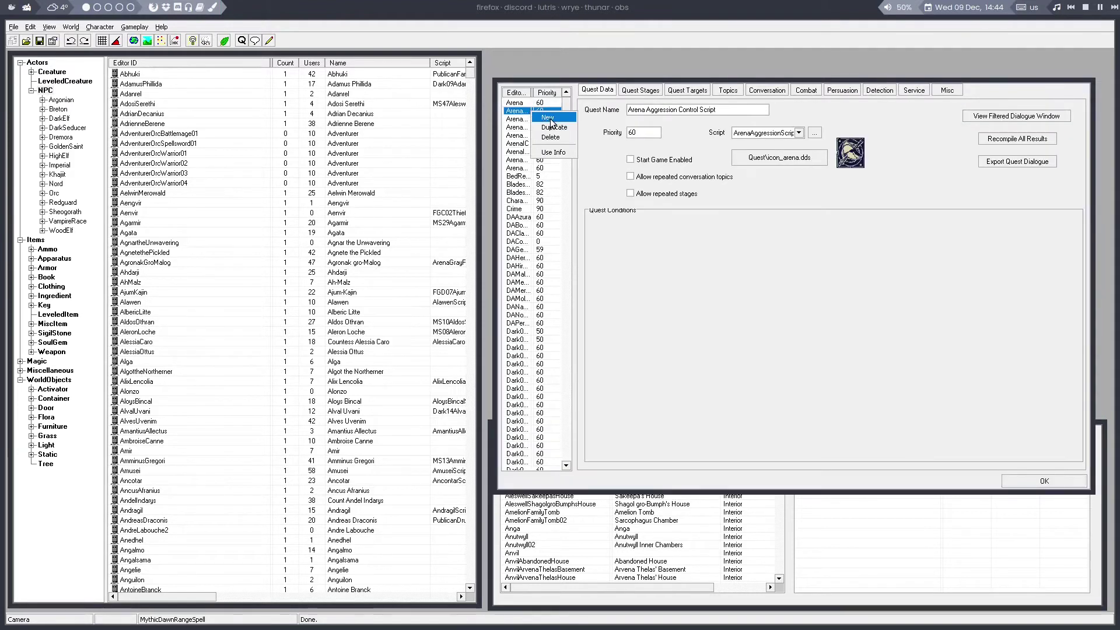
left_click(548, 120)
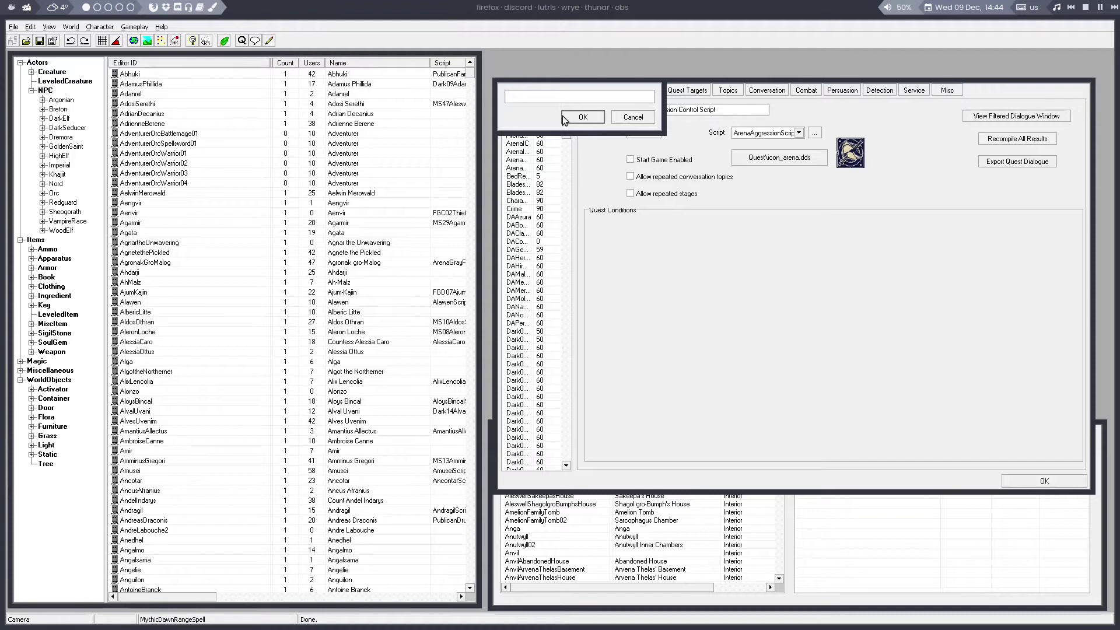
type("aaQuest")
left_click(566, 117)
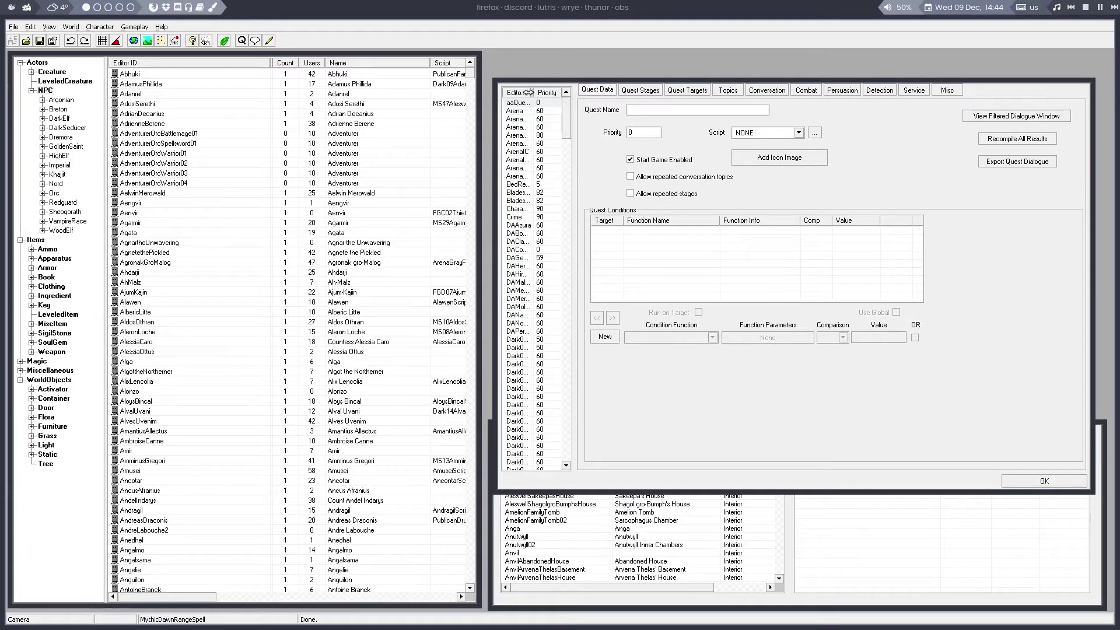
Widen the Editor ID column and begin the quest's name with 'M'.
left_click_drag(528, 93, 538, 93)
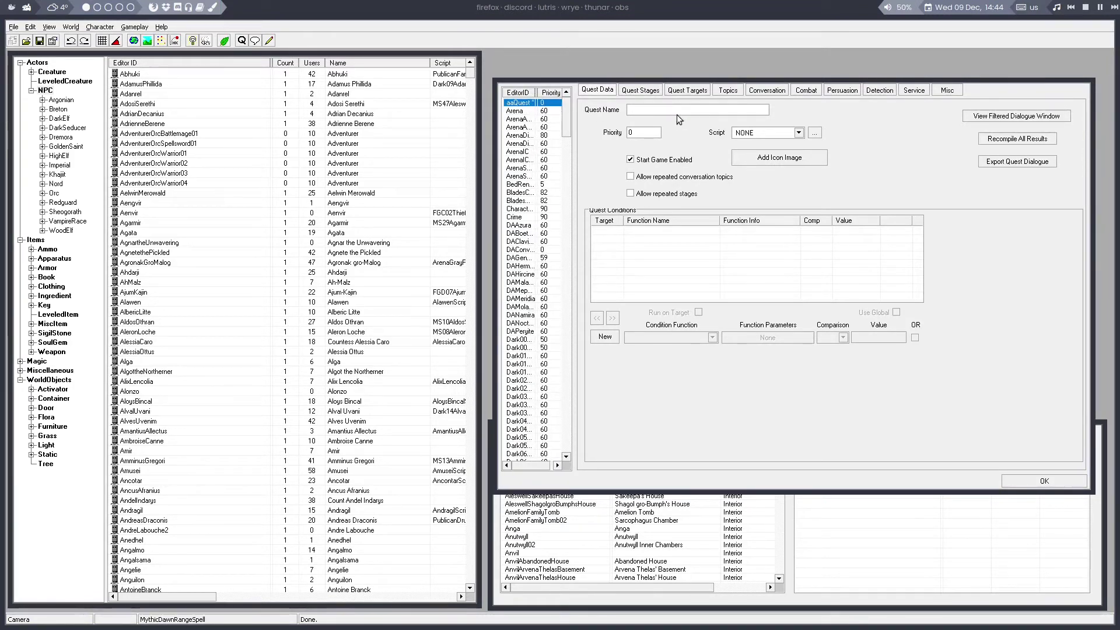
left_click(698, 110)
type("My Quest")
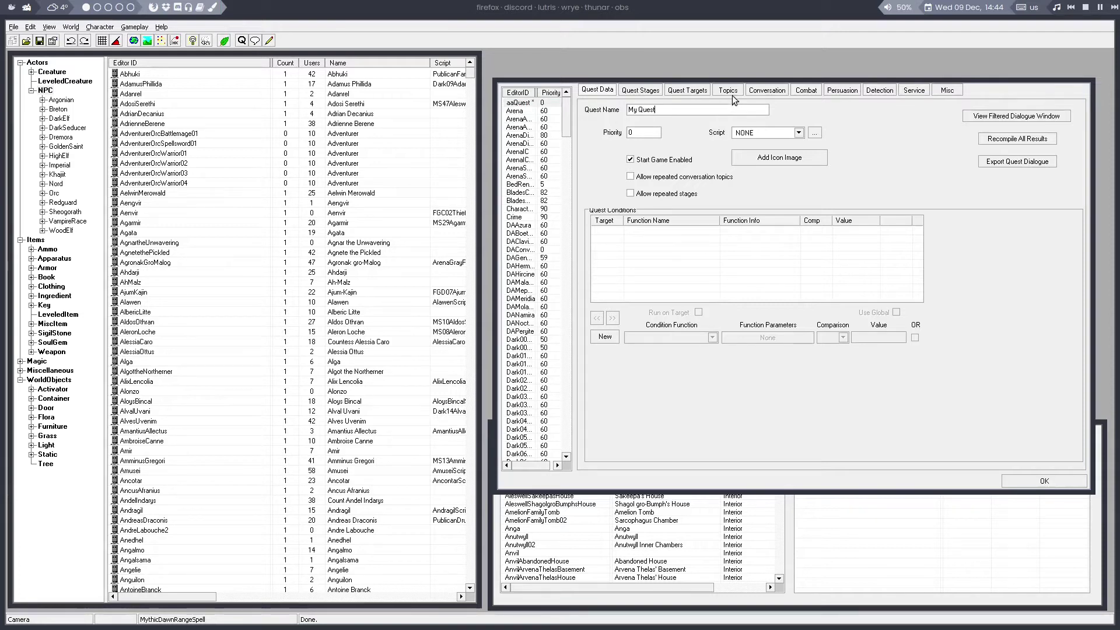
left_click(728, 91)
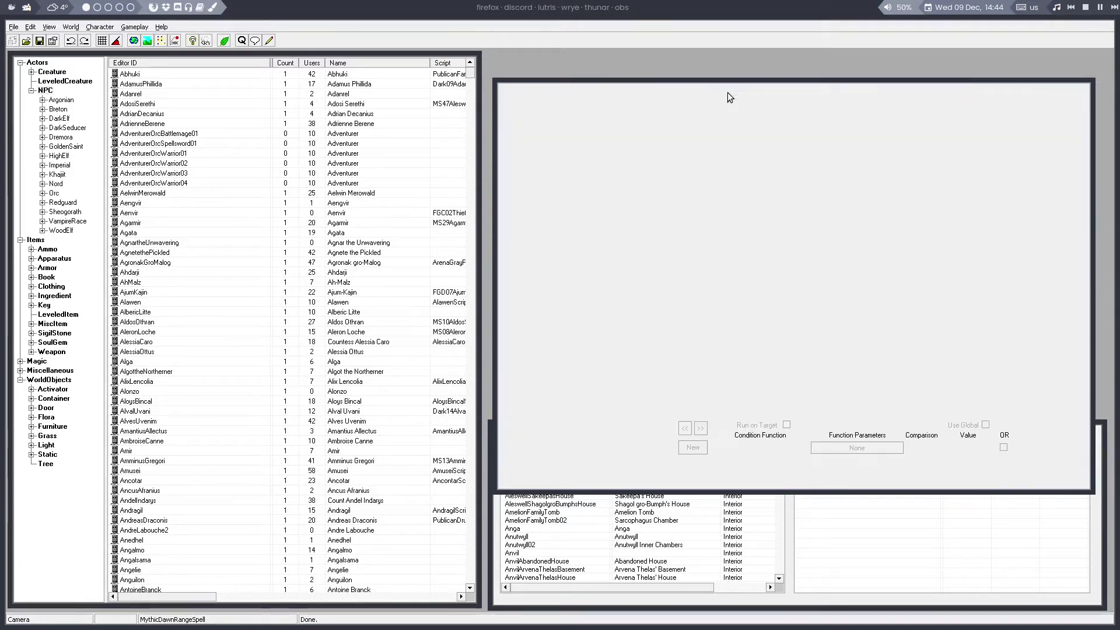
From the Add Topic picker, create the new topic aaMyTopic plus another blank entry.
right_click(614, 136)
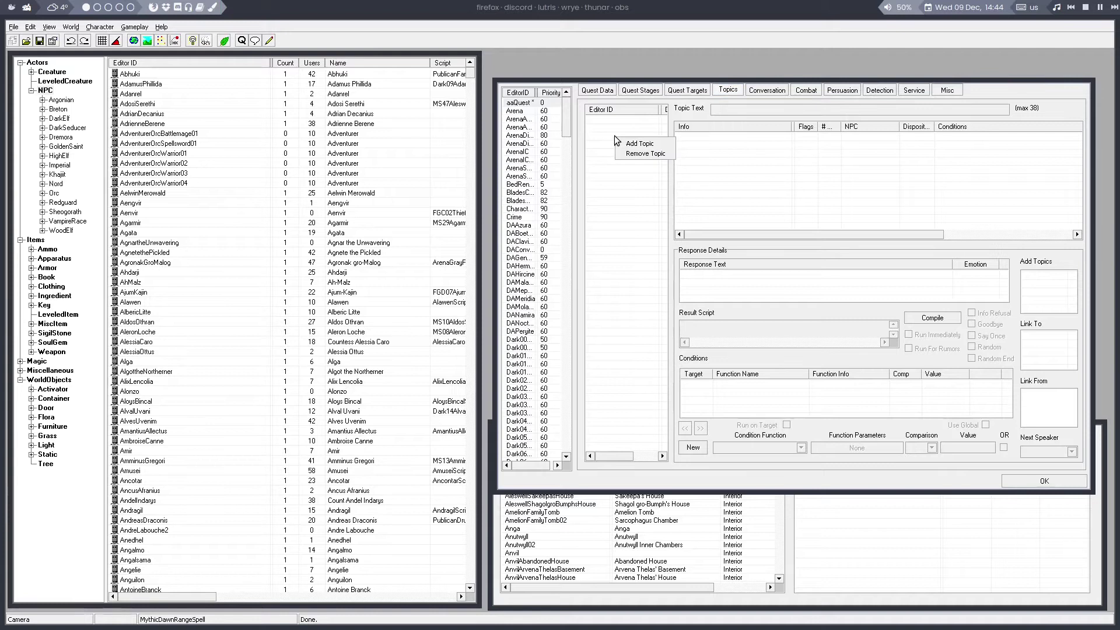
left_click(640, 145)
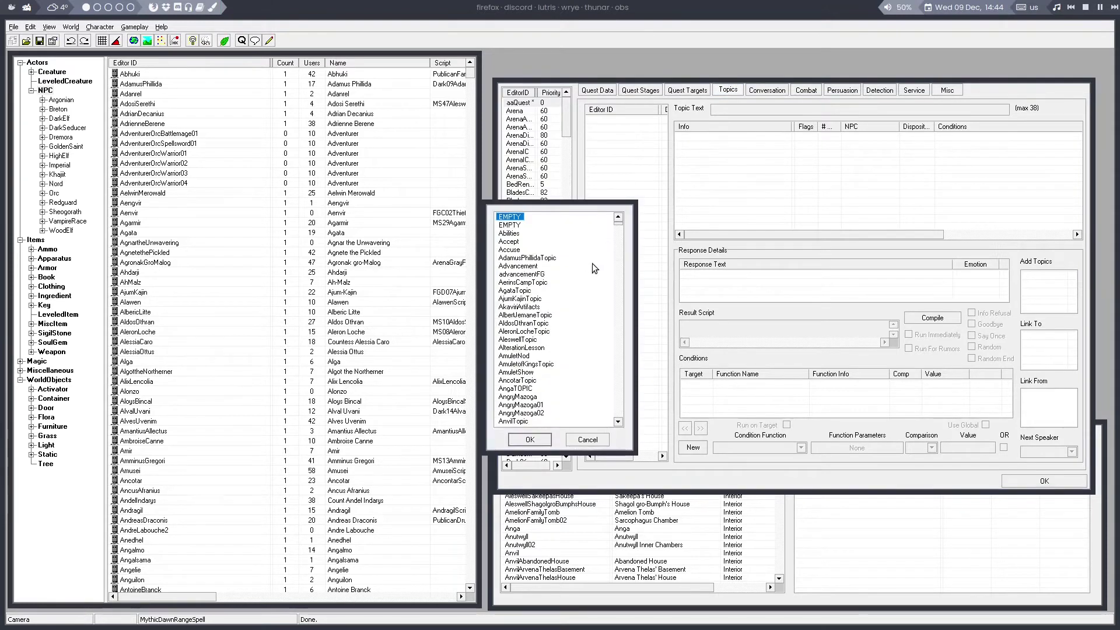
right_click(583, 256)
left_click(593, 262)
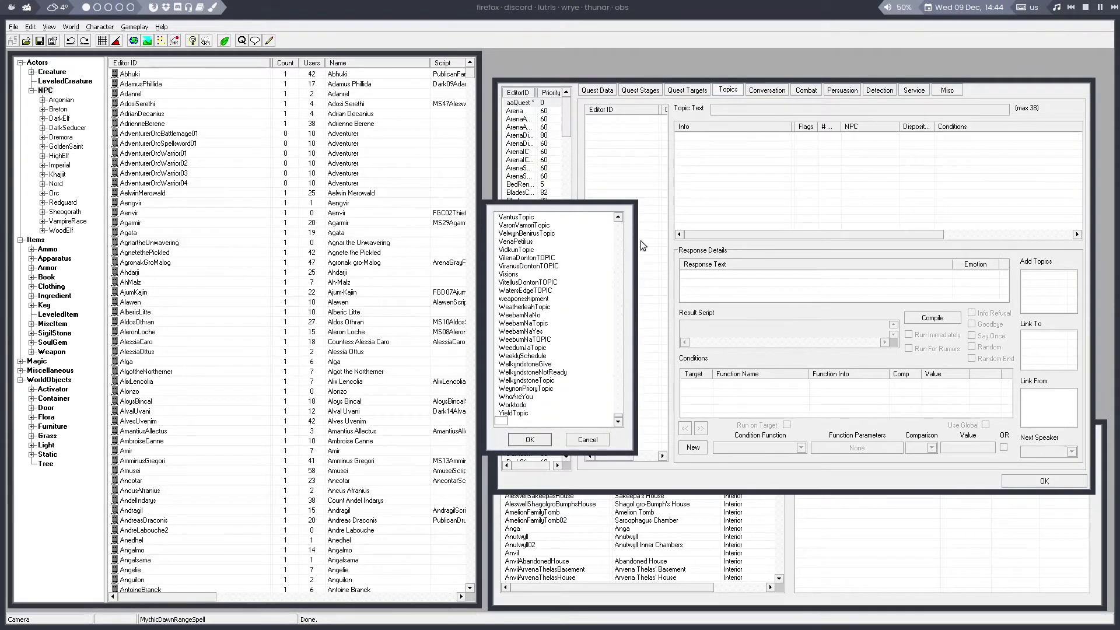
type("aaMyTopic")
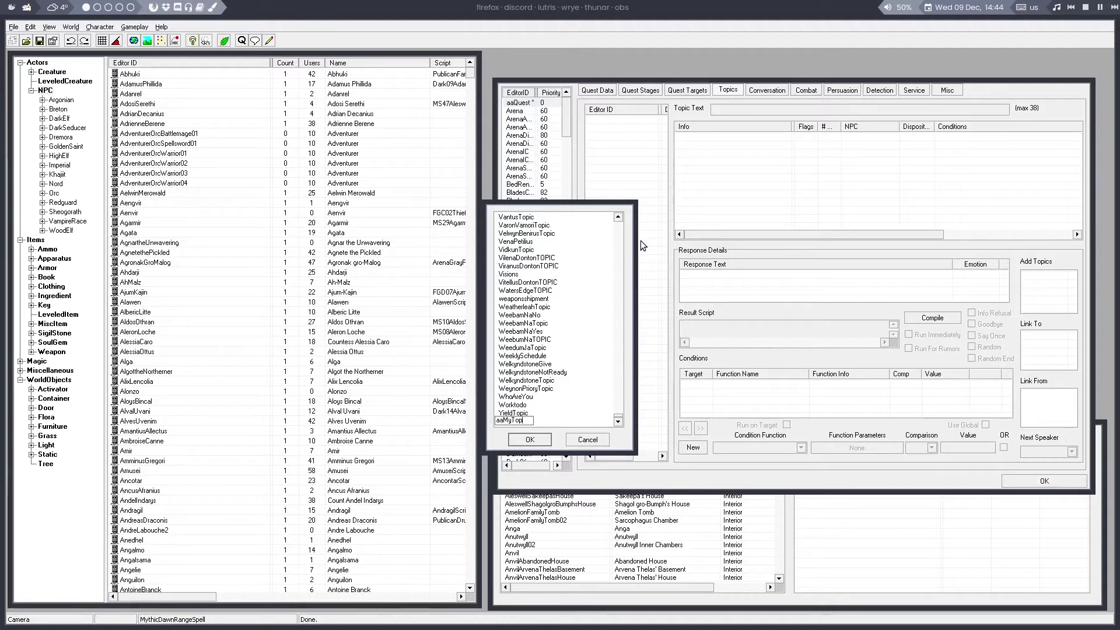
key("Return")
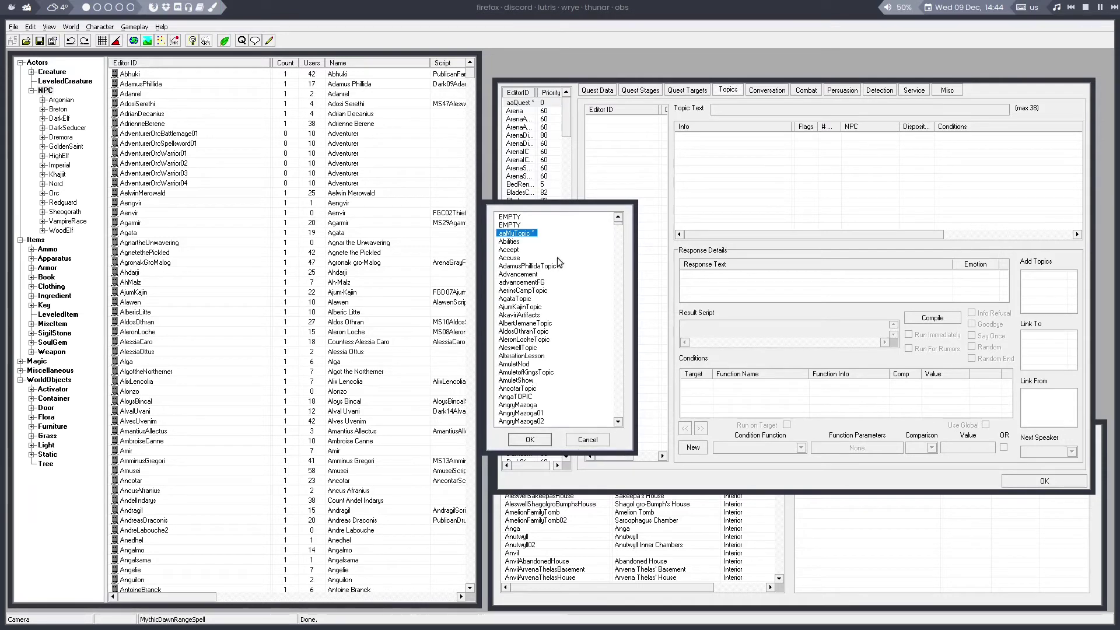
right_click(558, 257)
left_click(571, 268)
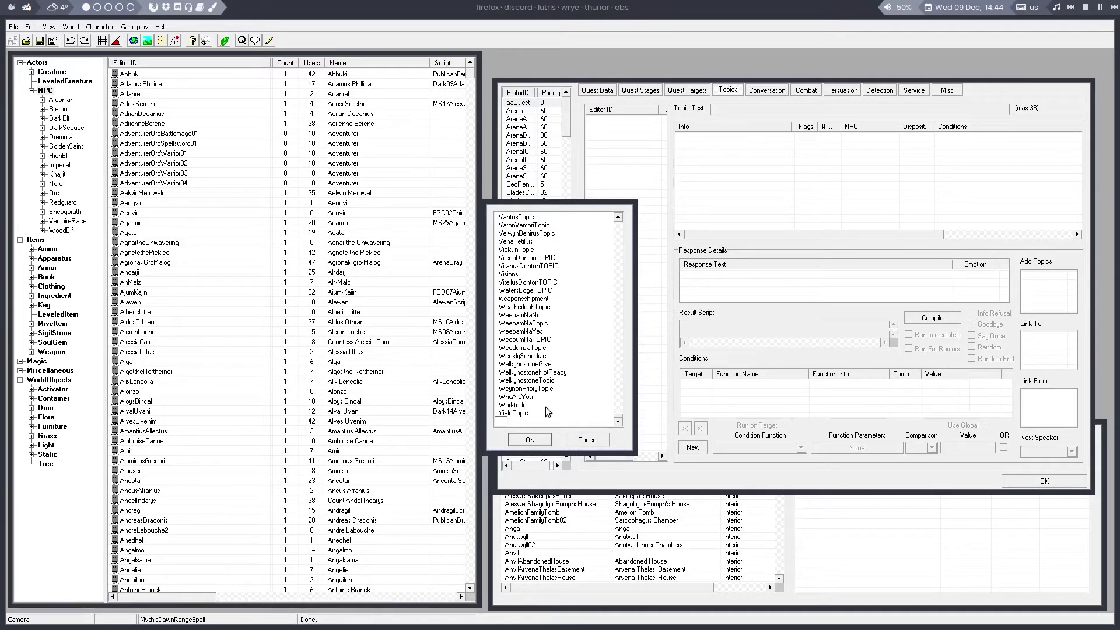
left_click(513, 420)
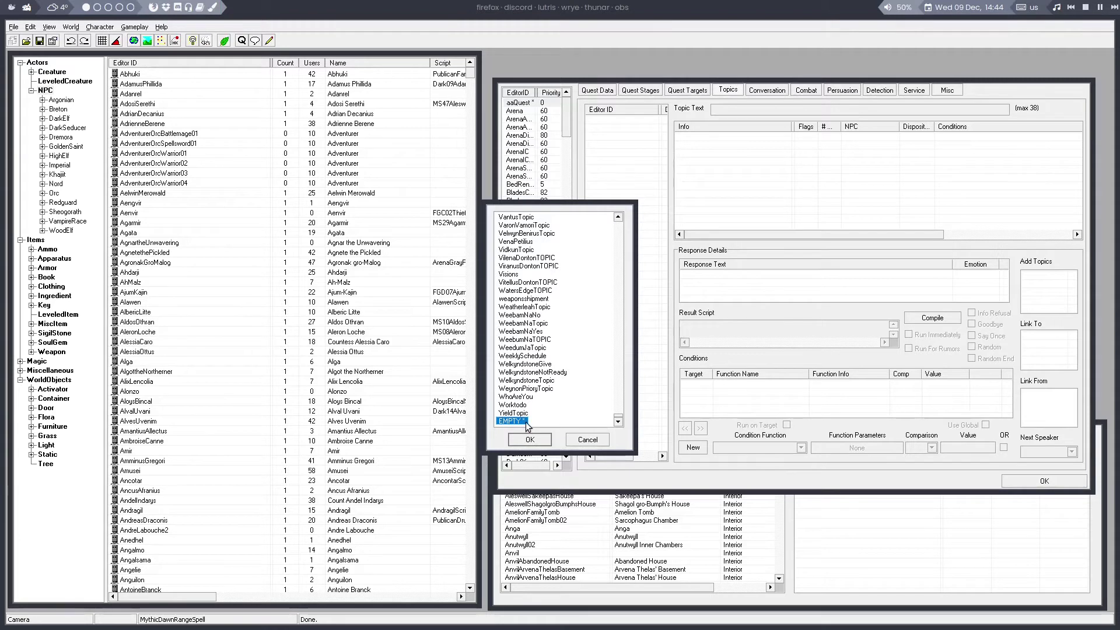
Name the blank entry as a second new topic, then select aaMyTopic in the picker.
key("Home")
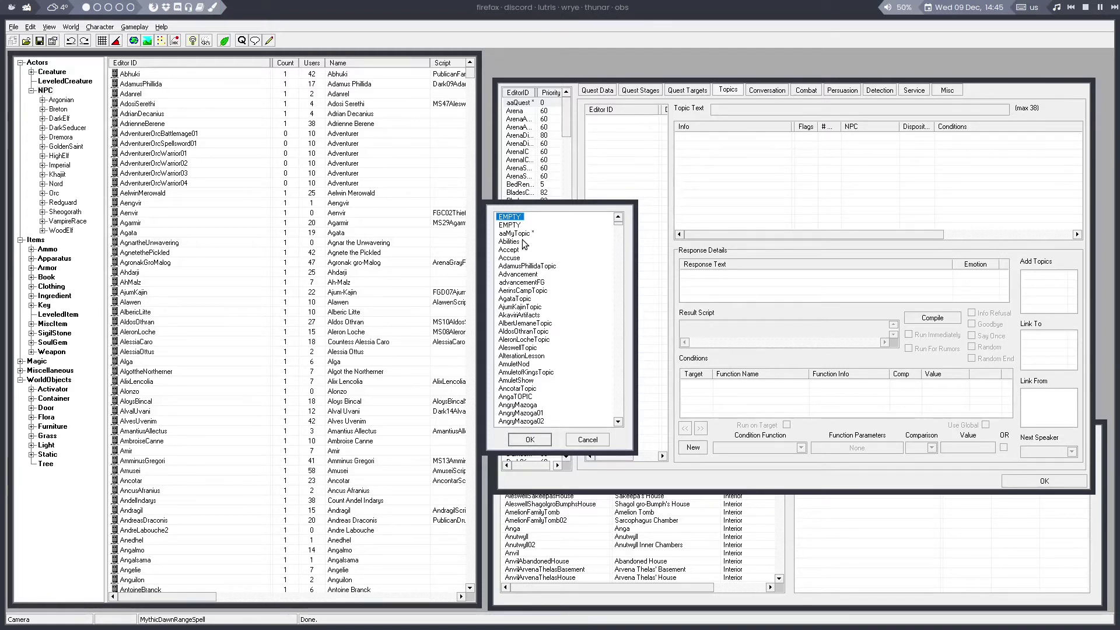
key("End")
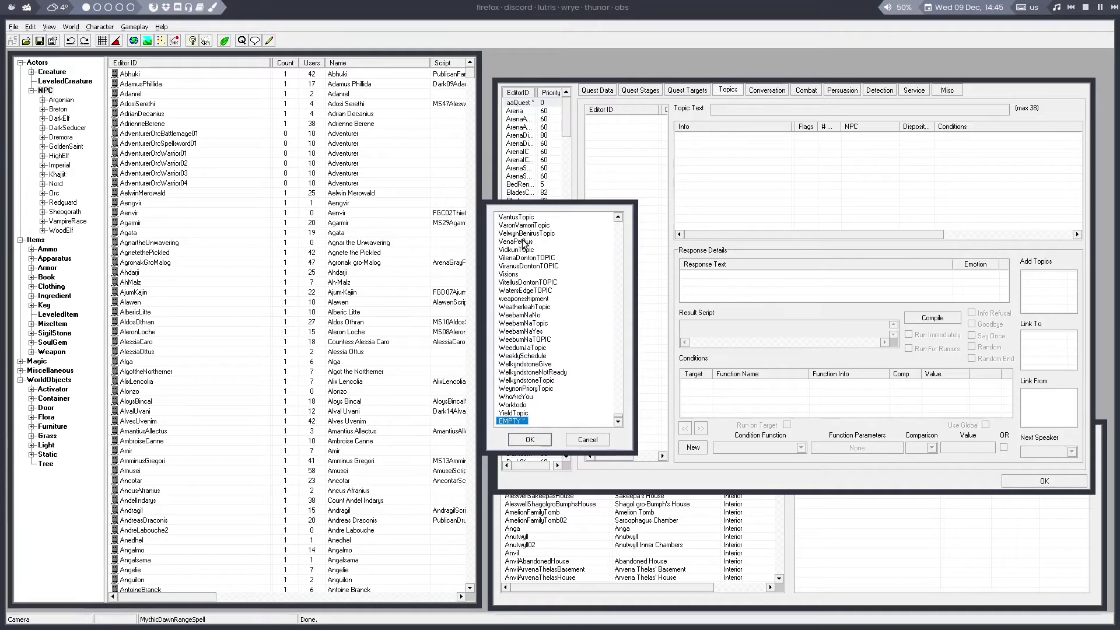
right_click(517, 420)
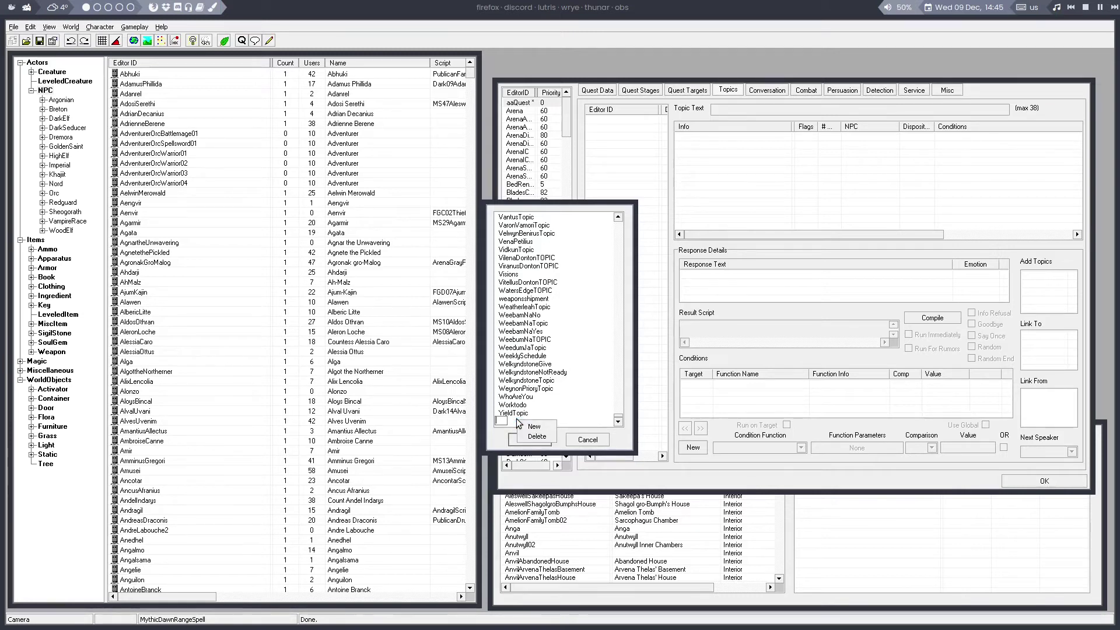
left_click(534, 427)
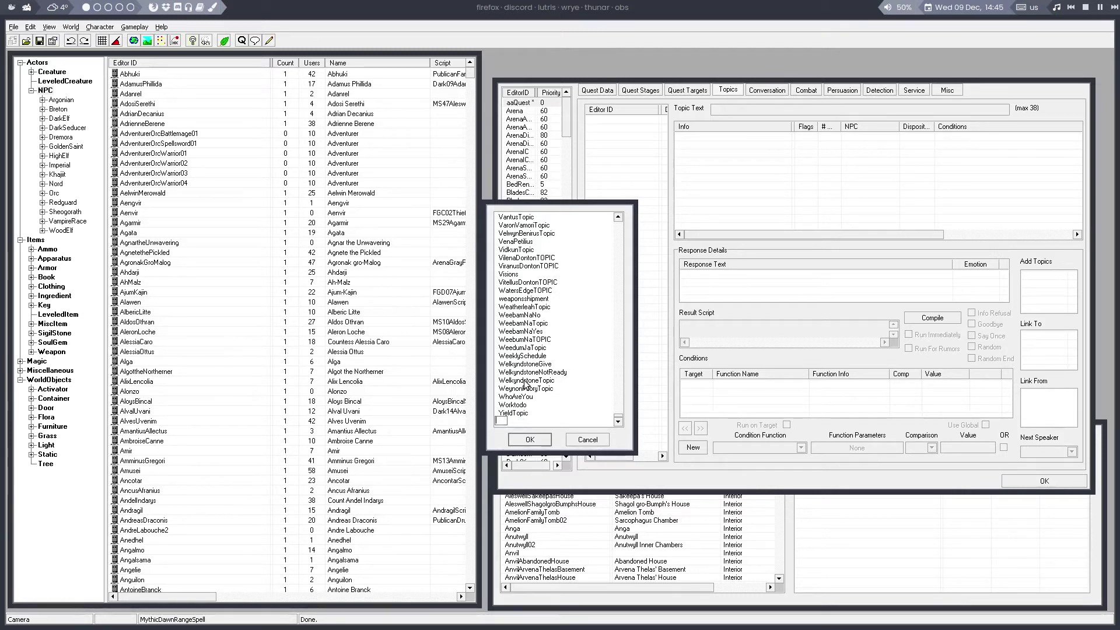
type("aaTestTopic")
key("Return")
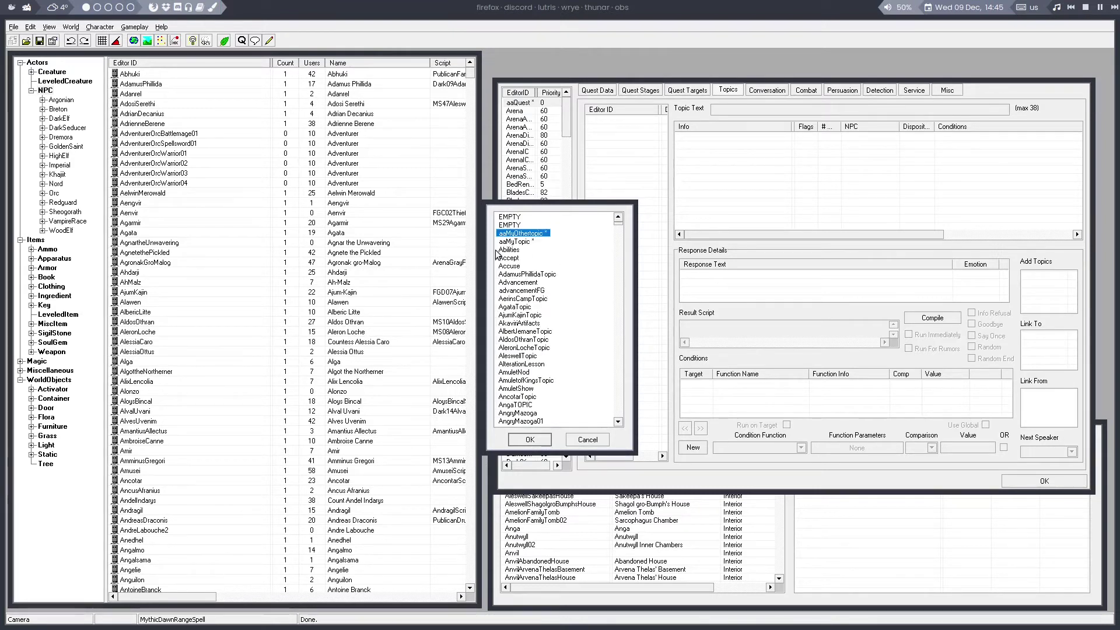
left_click(525, 242)
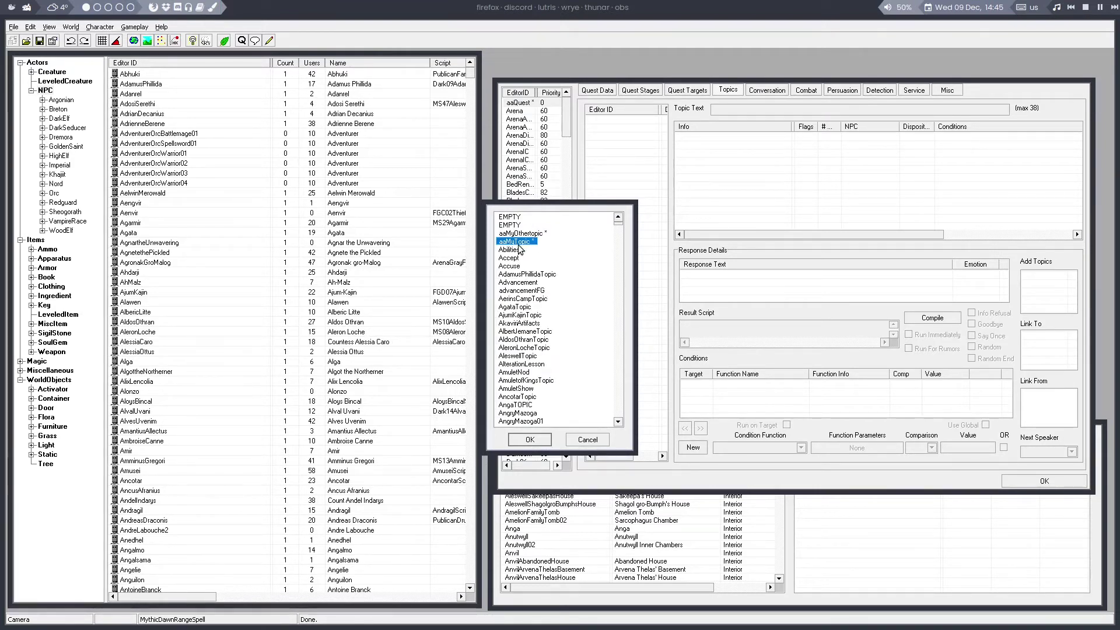
Add aaMyOthertopic to the quest's topics and set aaMyTopic's Topic Text to 'Quest'.
left_click(530, 440)
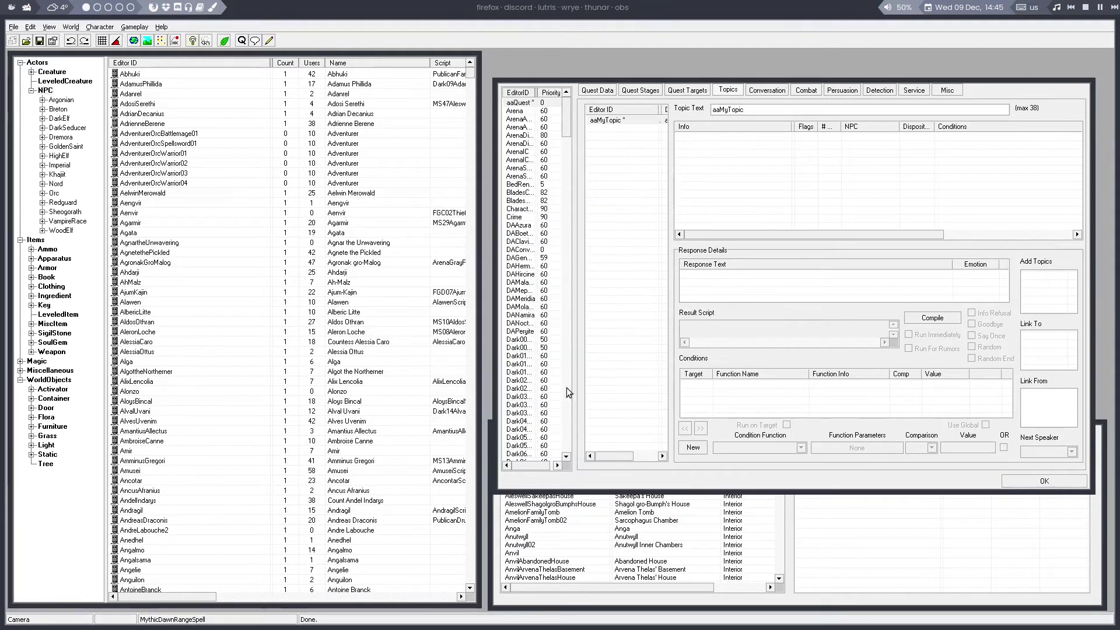
right_click(623, 194)
left_click(570, 211)
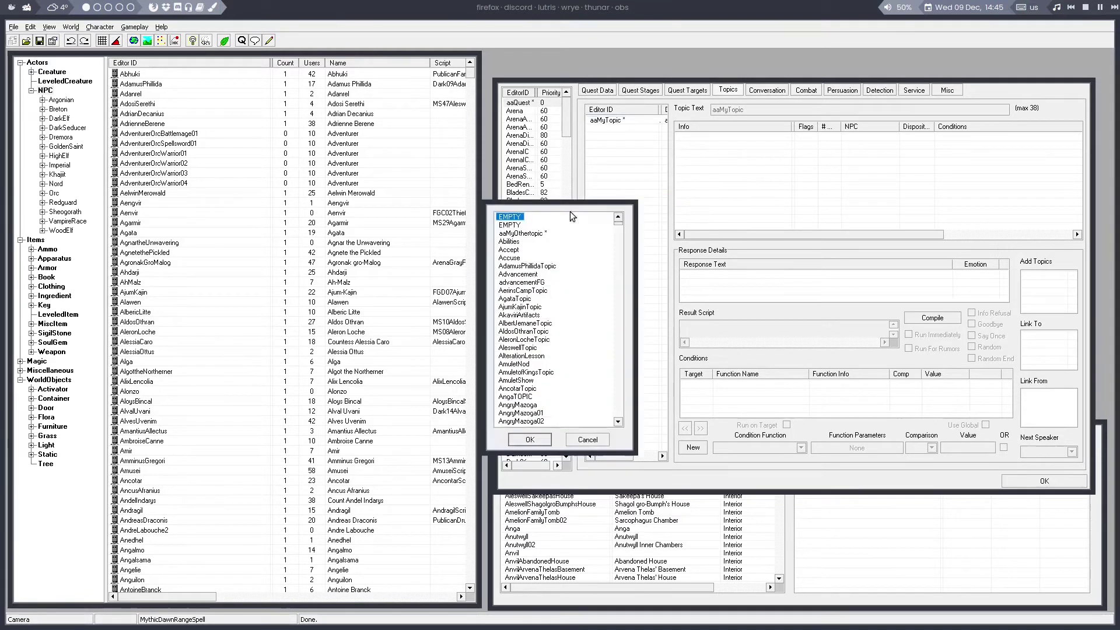
left_click(532, 233)
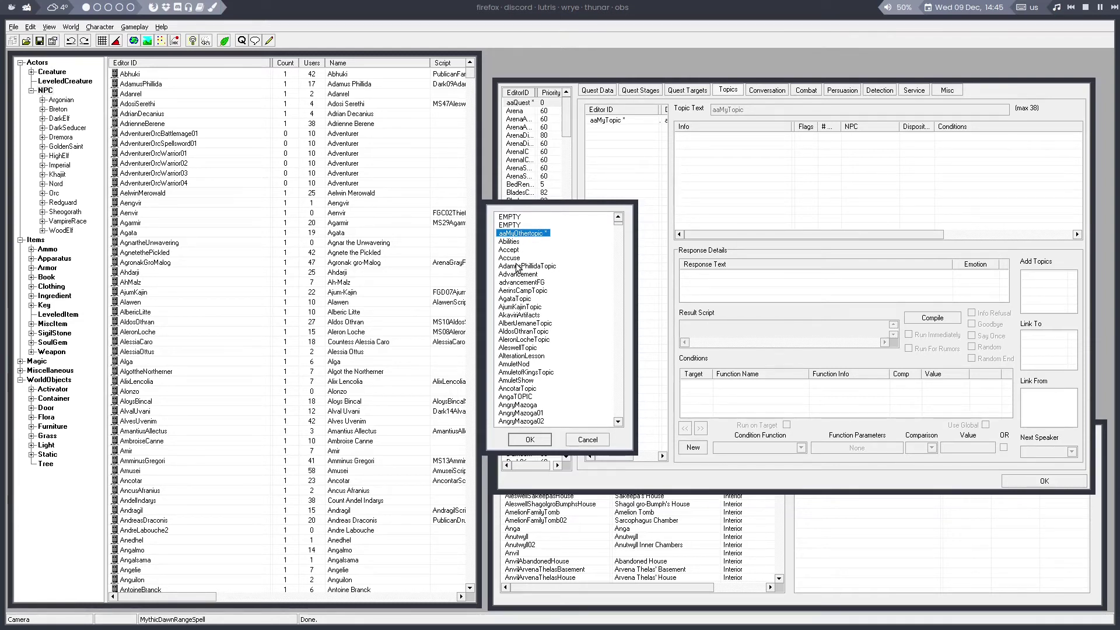
left_click(528, 440)
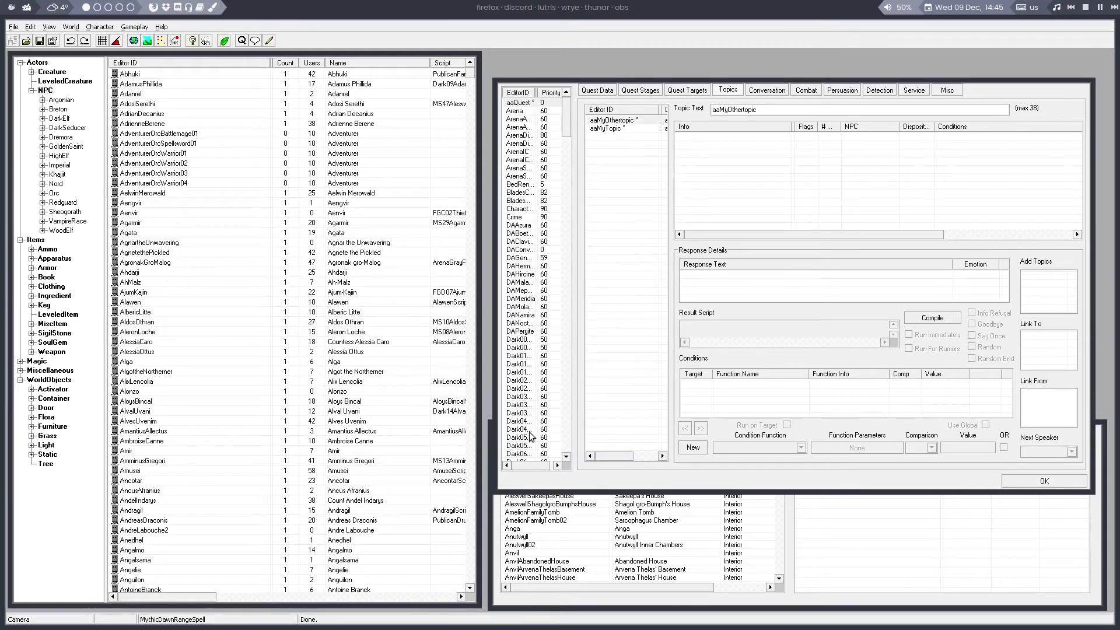
left_click(608, 128)
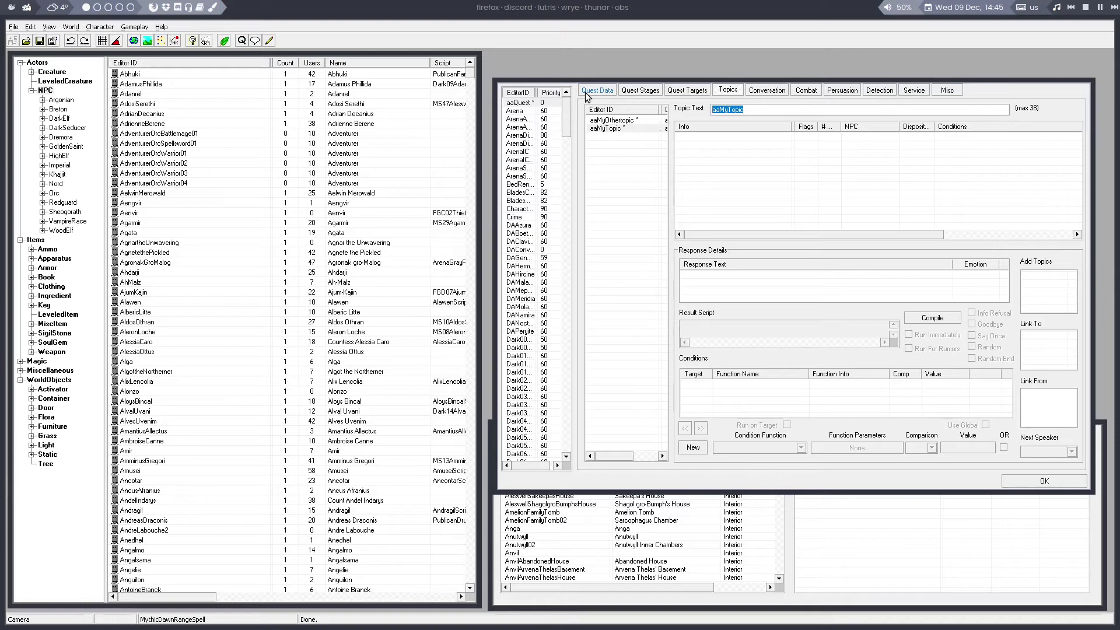
type("Quest")
Add a new response to the topic reading 'Please find my spoon for me'.
right_click(707, 145)
left_click(722, 152)
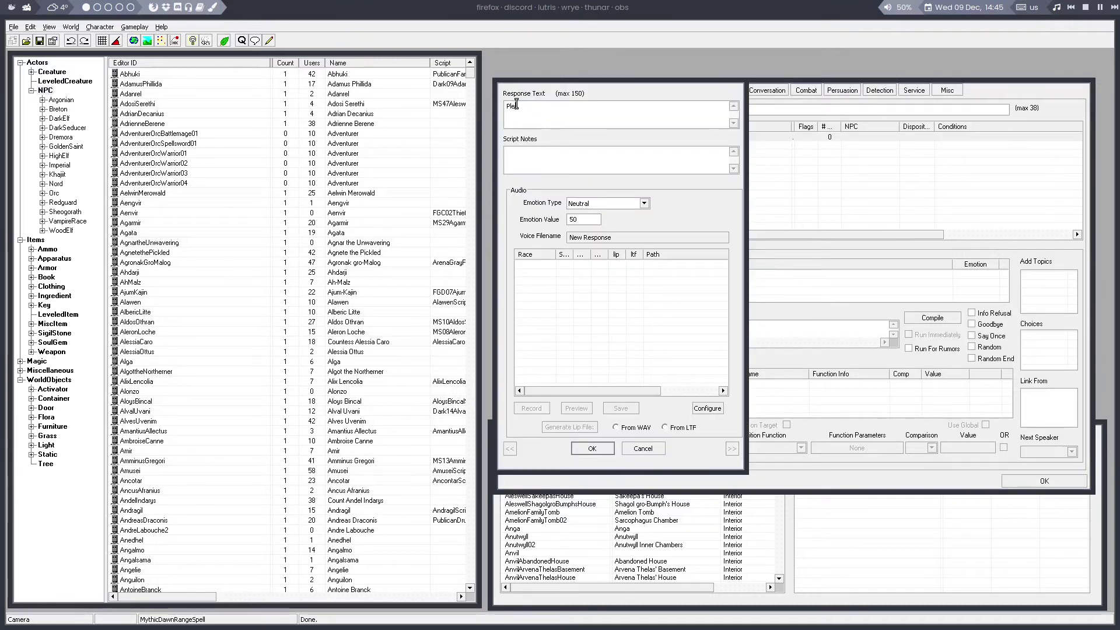
type("Please find my spoon for me")
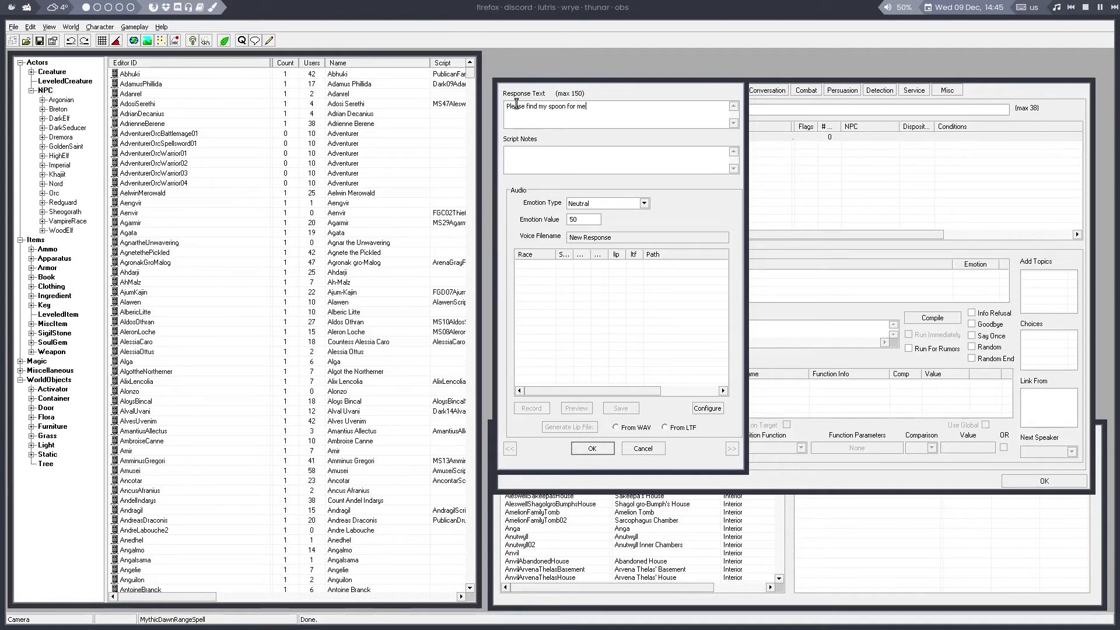
left_click(609, 452)
left_click(709, 328)
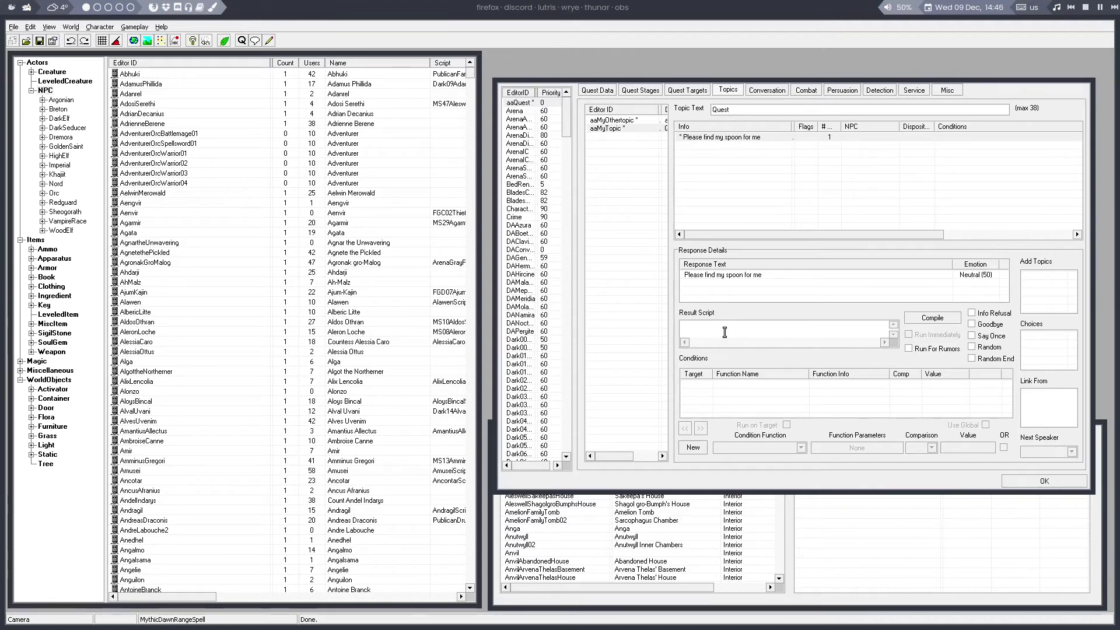
Add a GetIsID condition to the response with Agata as the ObjectID.
right_click(723, 390)
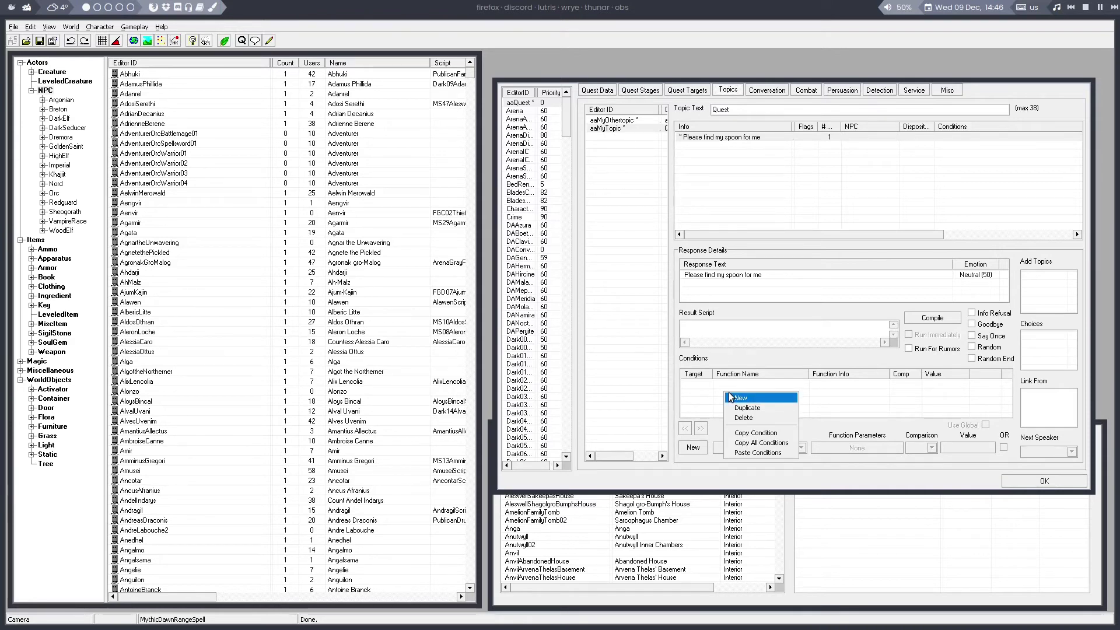
left_click(729, 397)
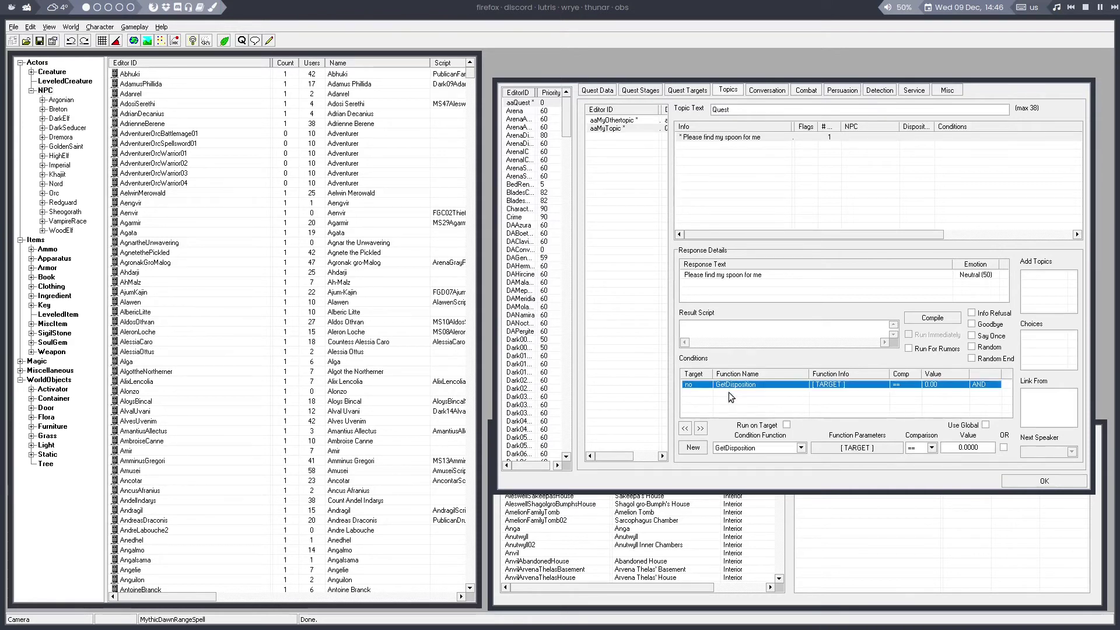
left_click(738, 449)
scroll(749, 528, "down", 4)
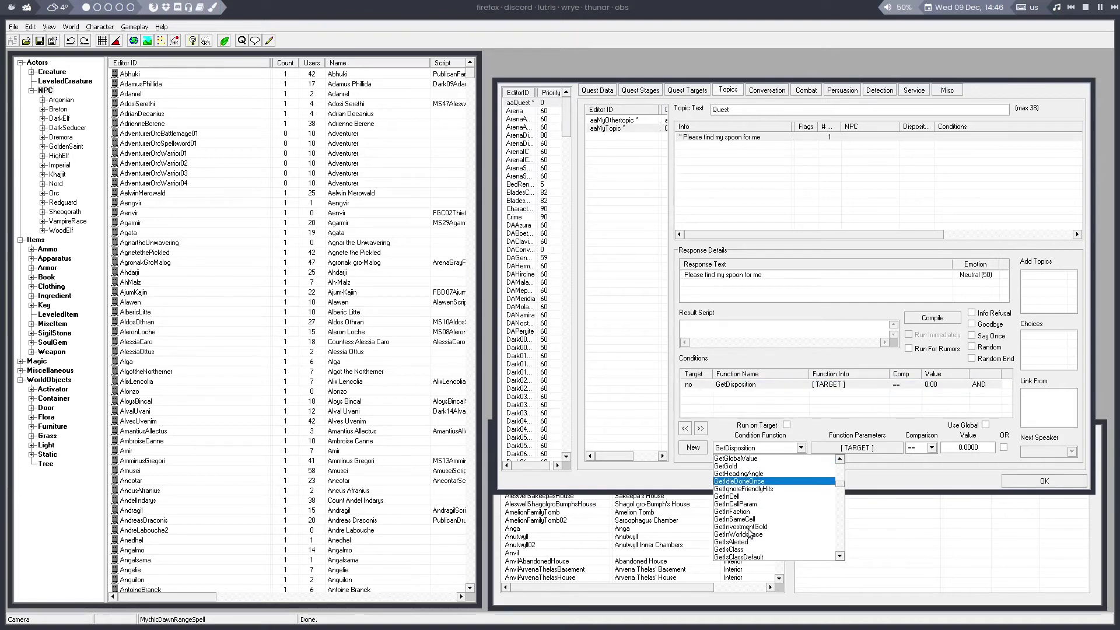
scroll(750, 538, "down", 1)
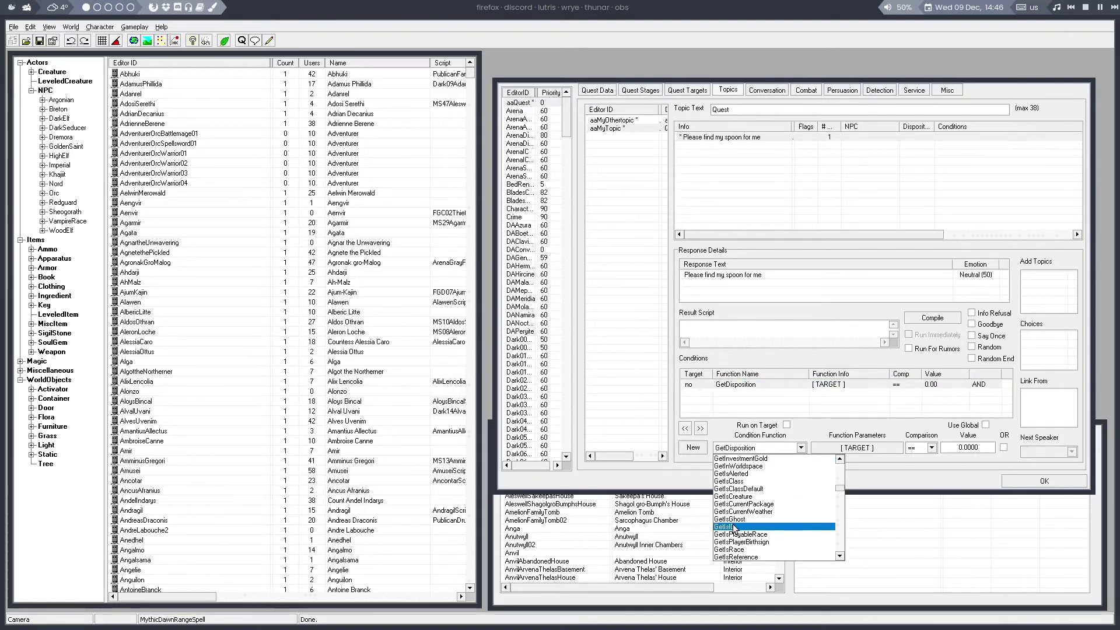
left_click(750, 534)
left_click(874, 449)
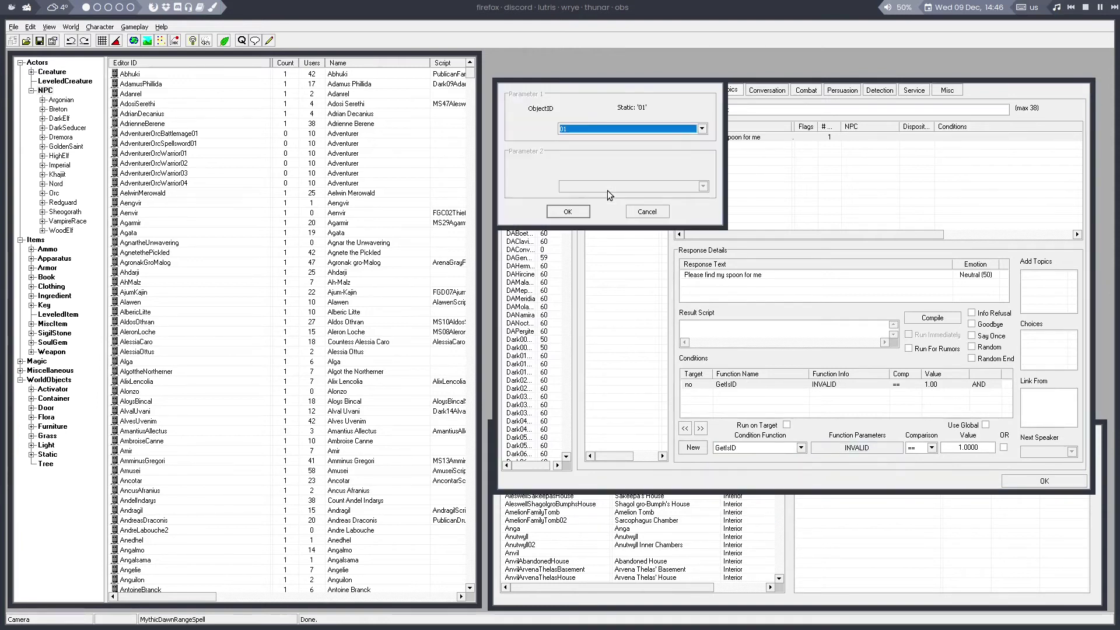
left_click(619, 127)
scroll(620, 175, "down", 10)
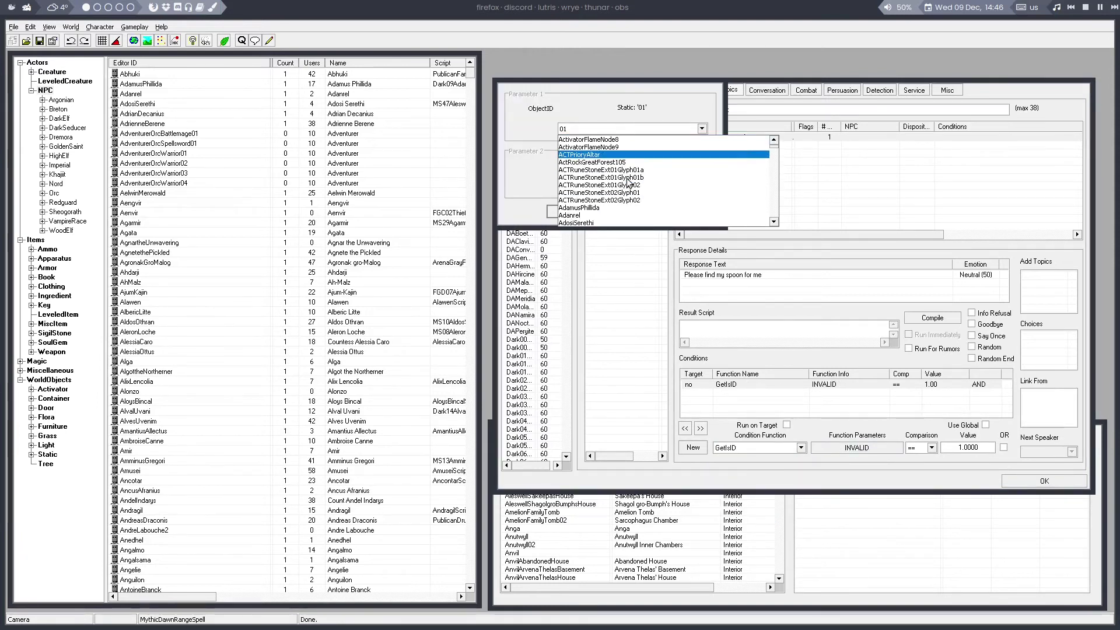
scroll(618, 216, "down", 5)
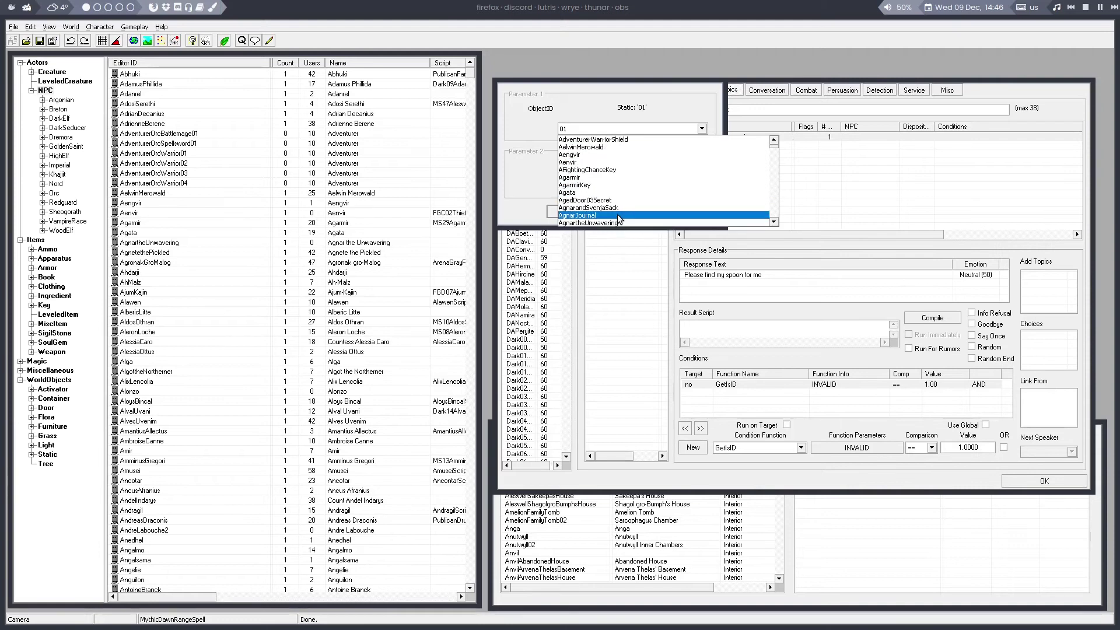
left_click(600, 192)
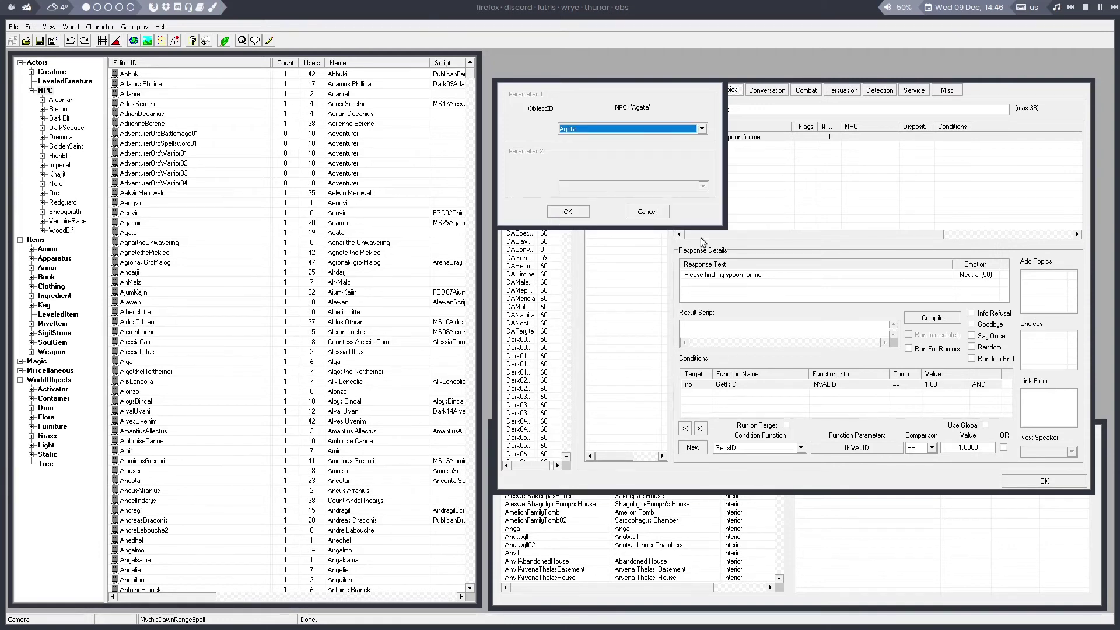
left_click(567, 211)
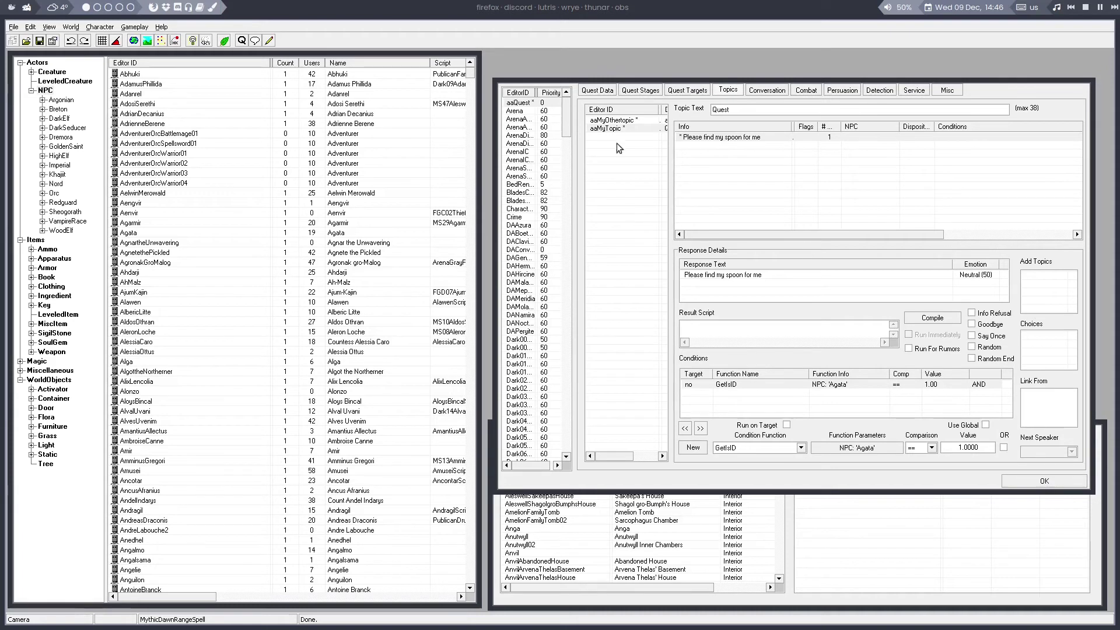
left_click(270, 42)
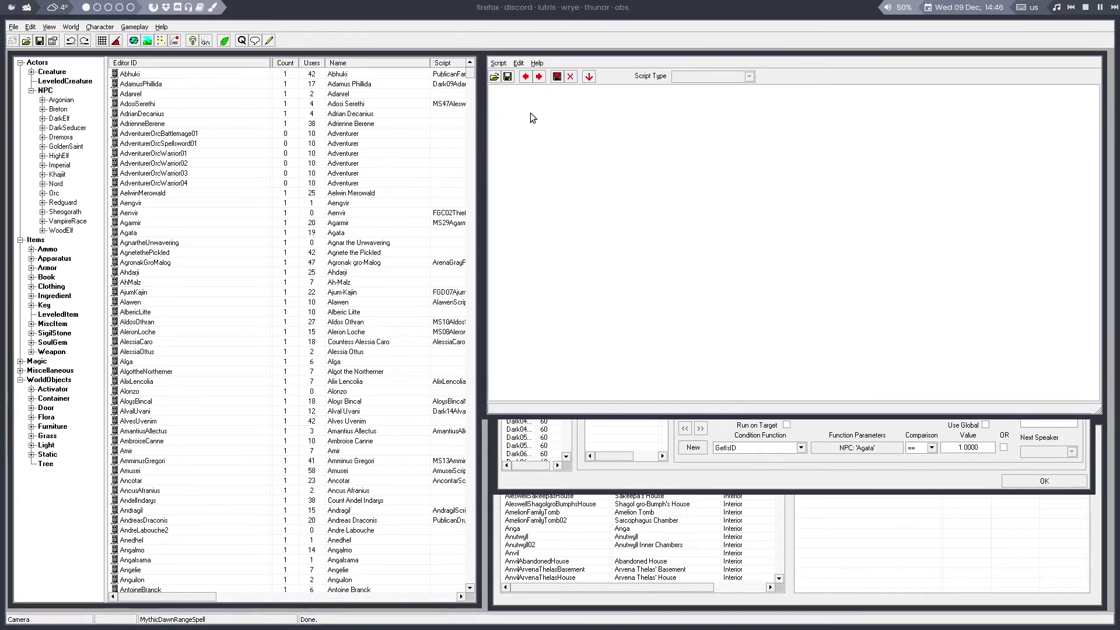
left_click(498, 63)
left_click(505, 73)
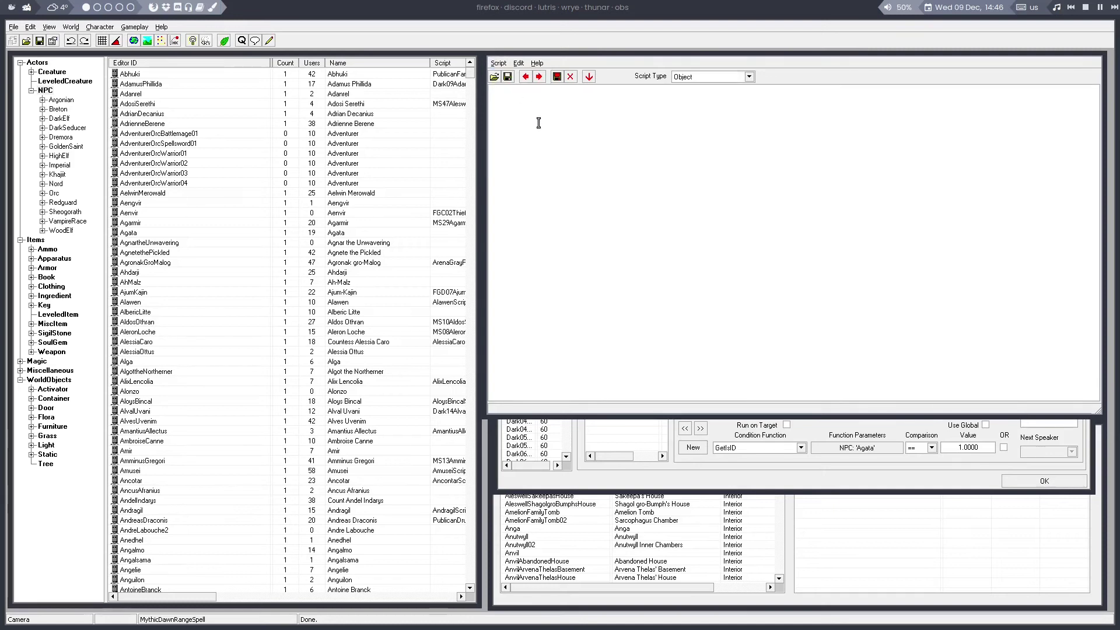
left_click(539, 123)
type("AddTopic")
left_click(1095, 58)
left_click(568, 343)
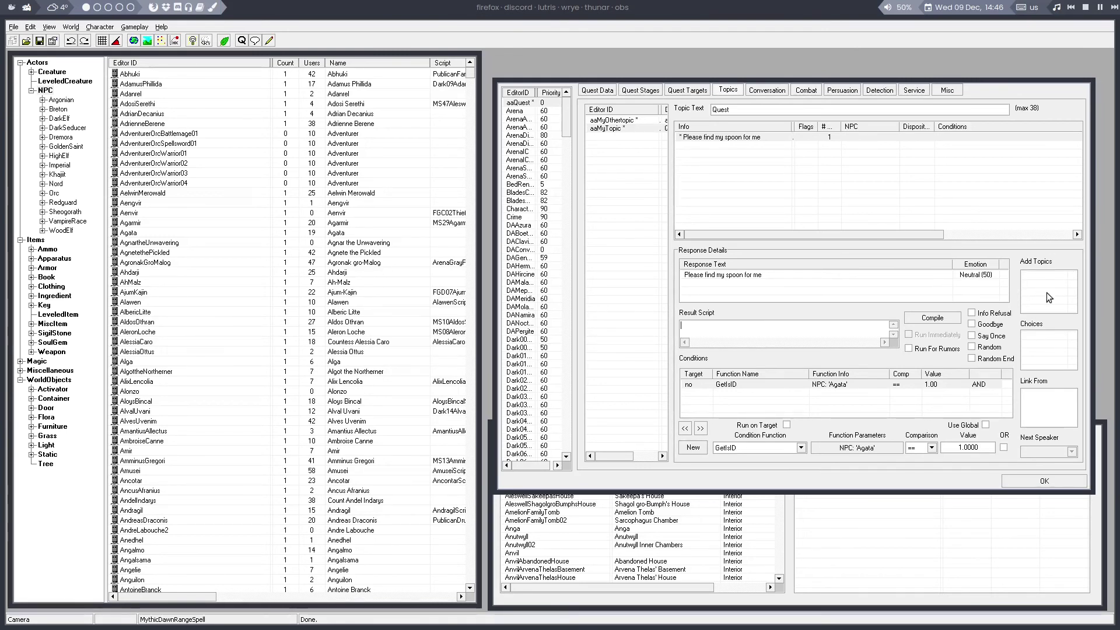
Give the spoon response the result script 'SetStage aaQuest 1' and compile it.
left_click(752, 277)
left_click(722, 333)
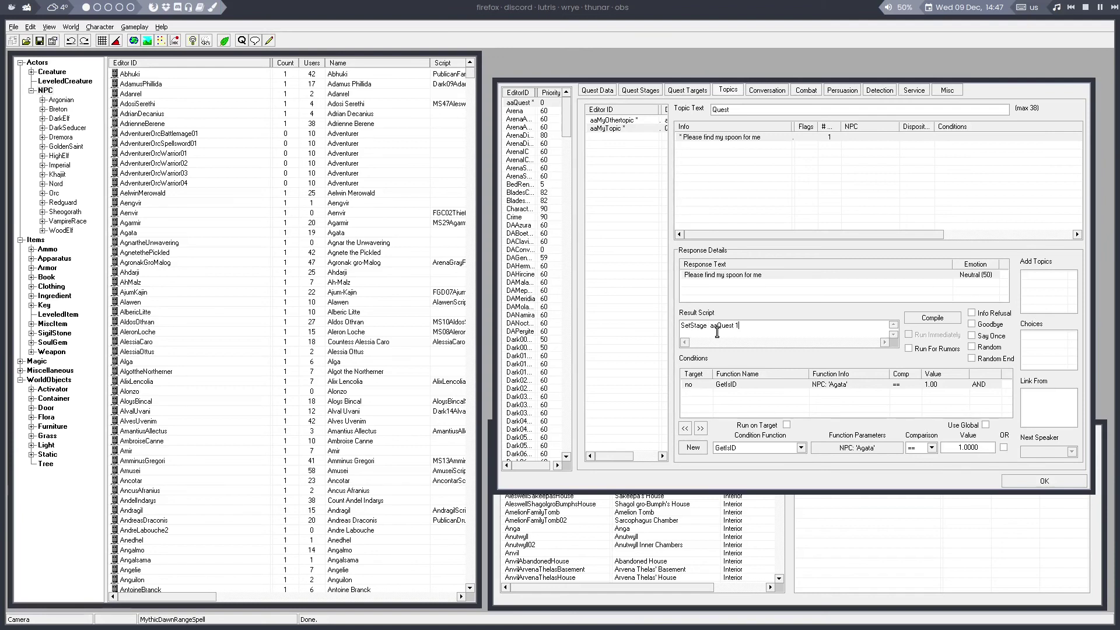
left_click(926, 319)
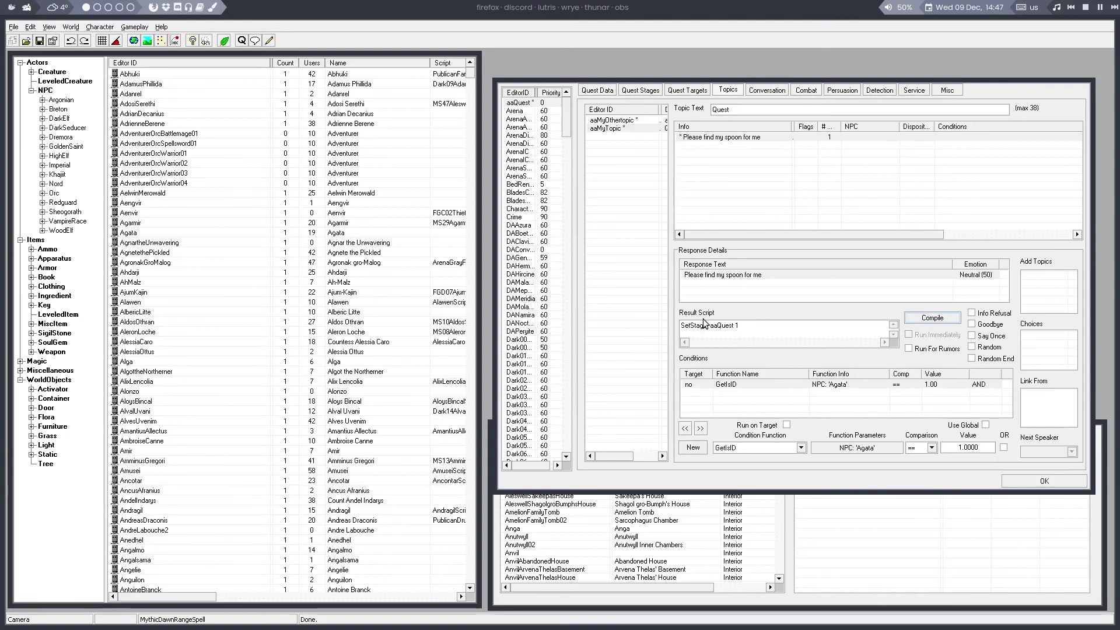
left_click(716, 283)
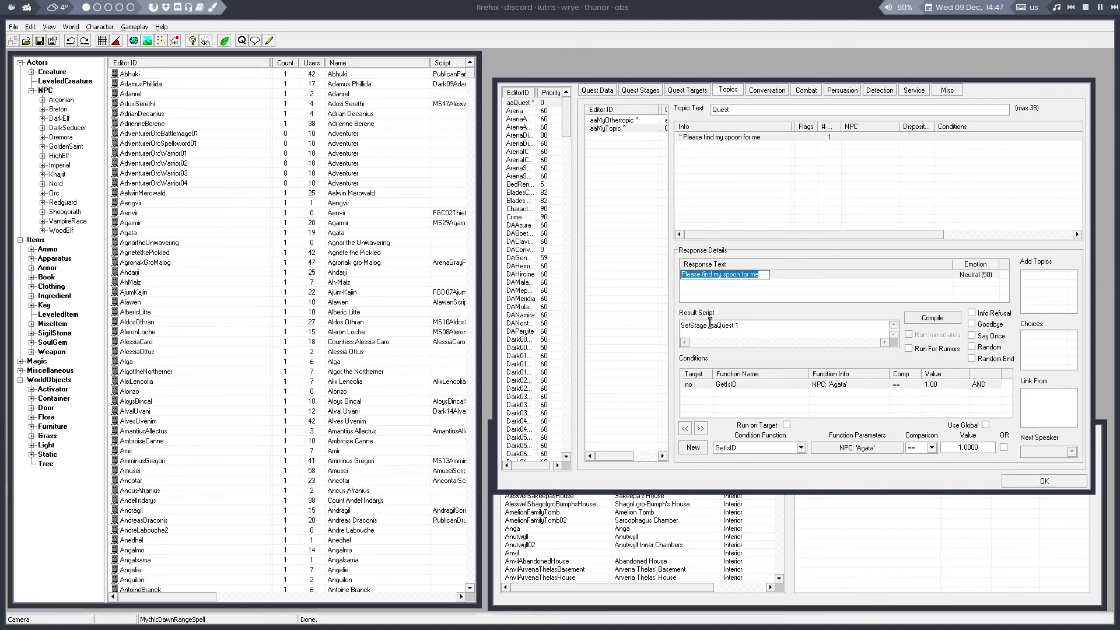